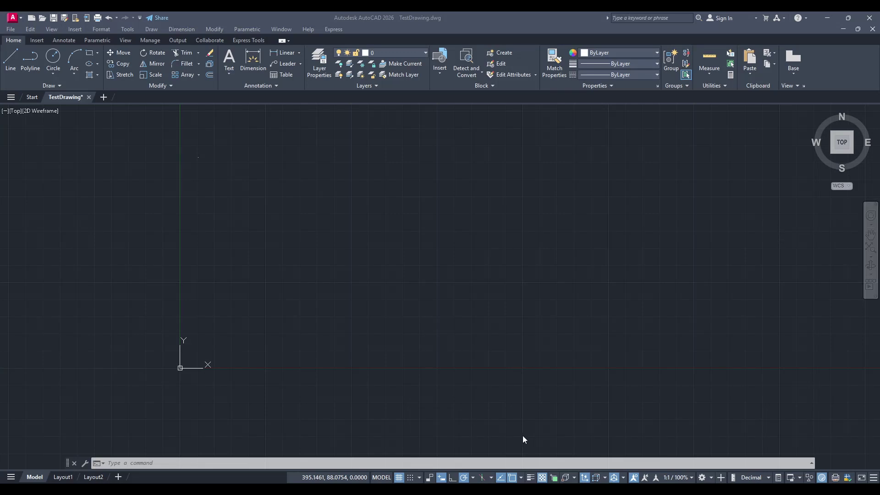
# Step: Find the stray point, window-select it and delete the stray objects
pyautogui.scroll(-2, 493, 379)
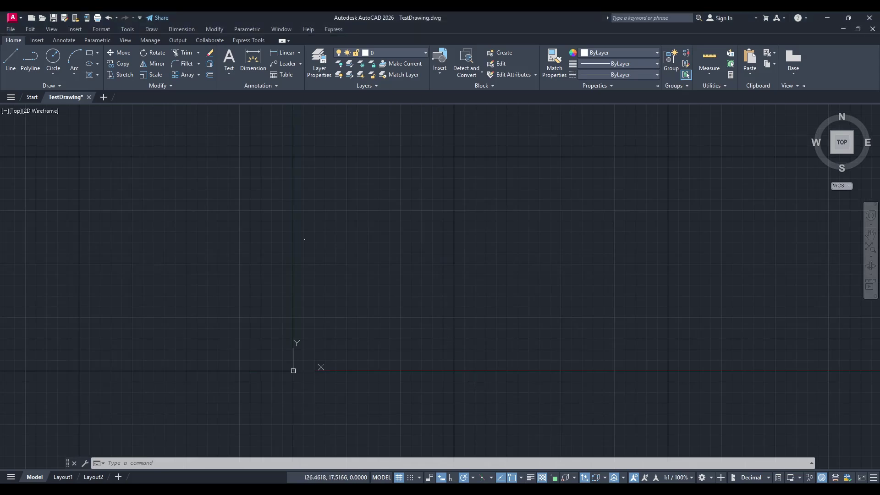
pyautogui.moveTo(401, 320); pyautogui.dragTo(367, 337, button='middle')
pyautogui.scroll(2, 342, 344)
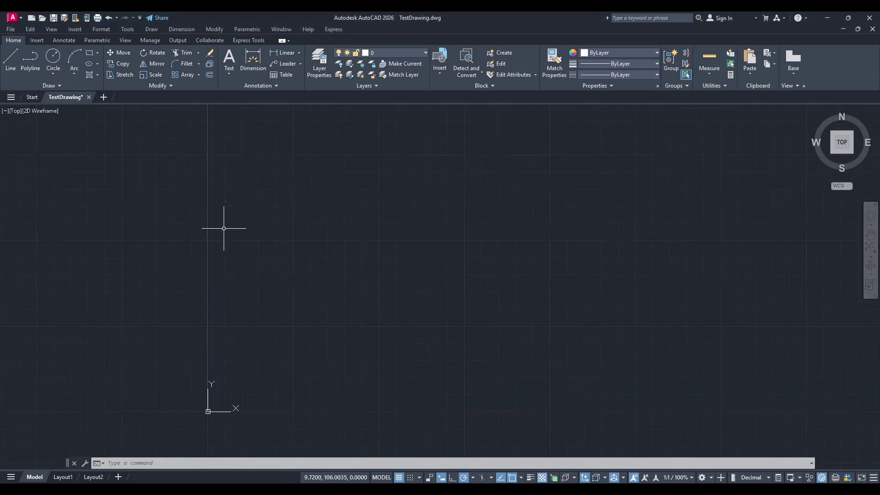
pyautogui.click(236, 194)
pyautogui.click(210, 216)
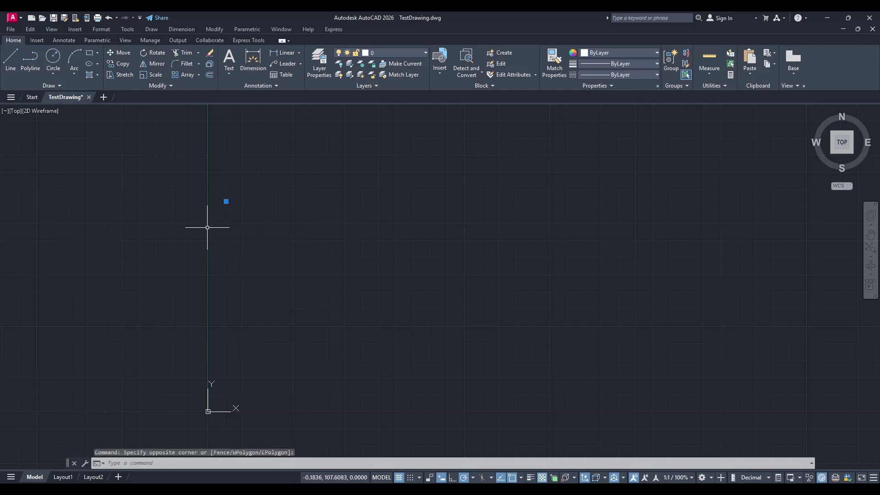
pyautogui.press('Delete')
# Step: Window-check the empty canvas to confirm nothing else remains
pyautogui.moveTo(304, 298); pyautogui.dragTo(314, 262, button='middle')
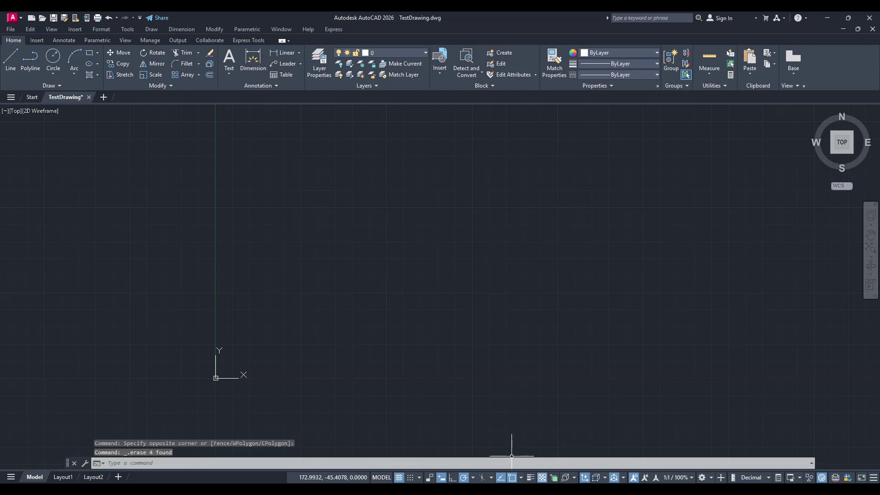
pyautogui.click(396, 393)
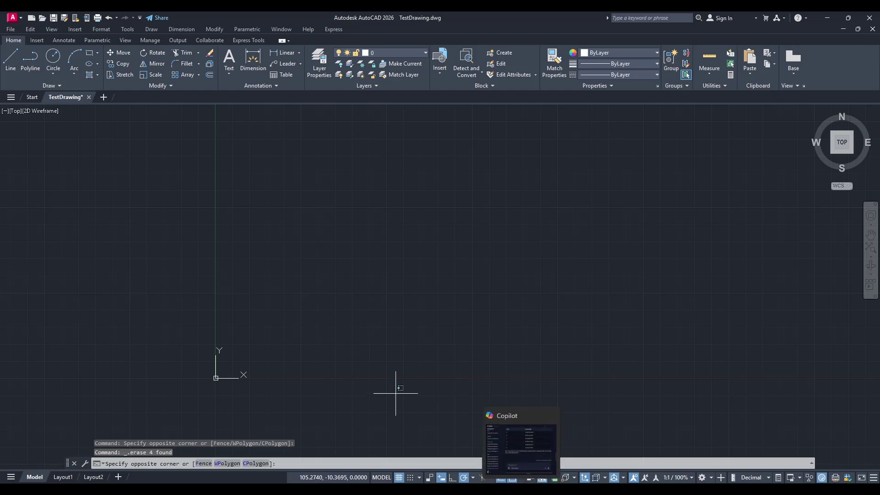
pyautogui.click(452, 394)
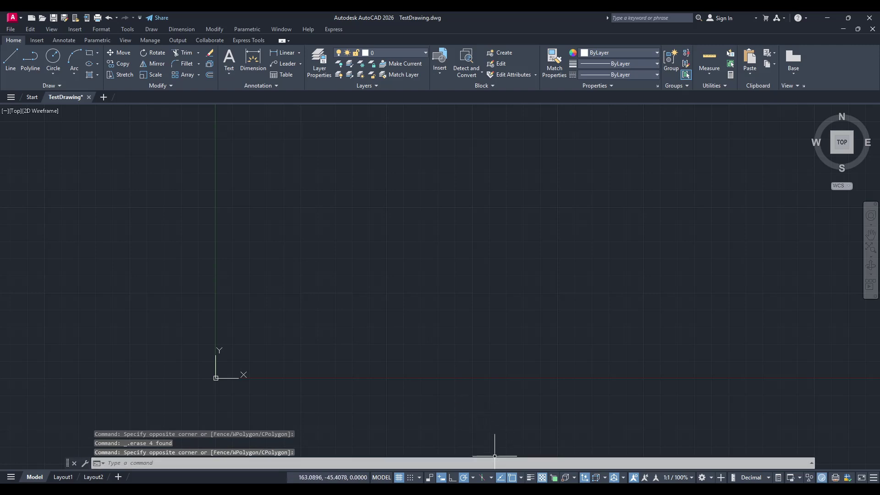
# Step: Copy the six coordinate pairs in B4:B9 of sampleLatLong.xlsx and return to AutoCAD
pyautogui.hotkey('alt', 'Tab')
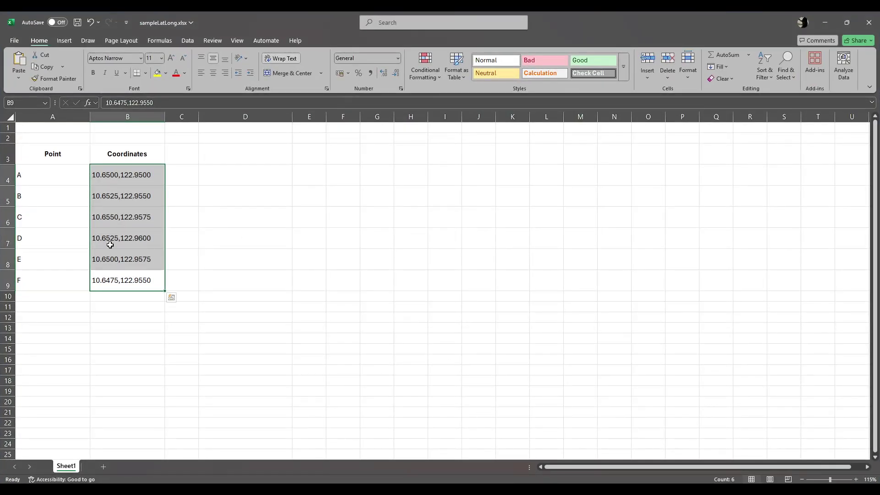
pyautogui.click(143, 186)
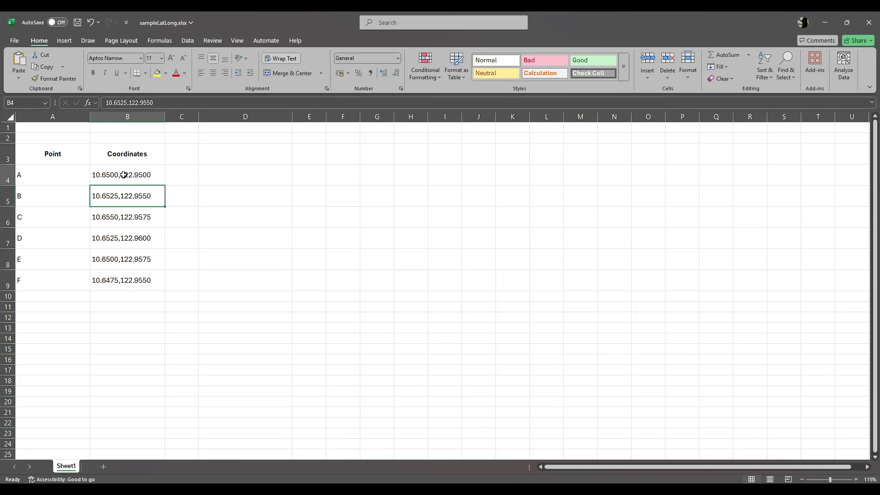
pyautogui.click(126, 177)
pyautogui.moveTo(135, 174); pyautogui.dragTo(136, 280)
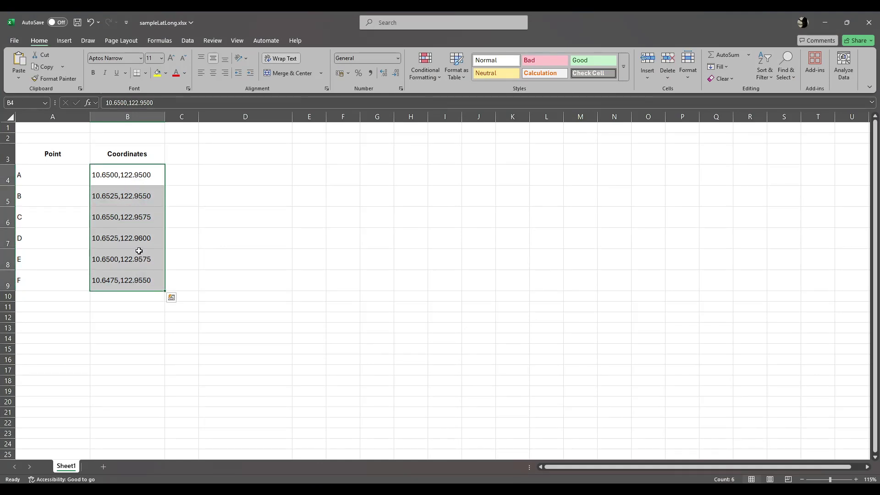
pyautogui.rightClick(133, 220)
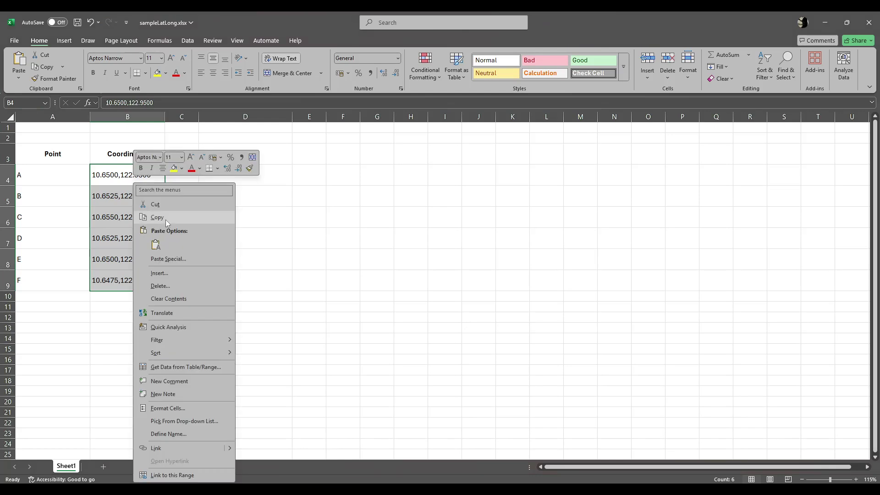
pyautogui.click(166, 218)
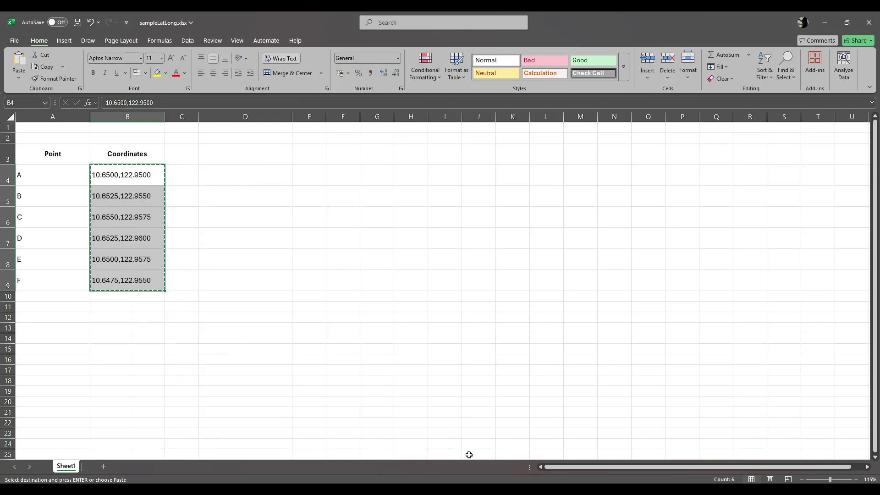
pyautogui.hotkey('alt', 'Tab')
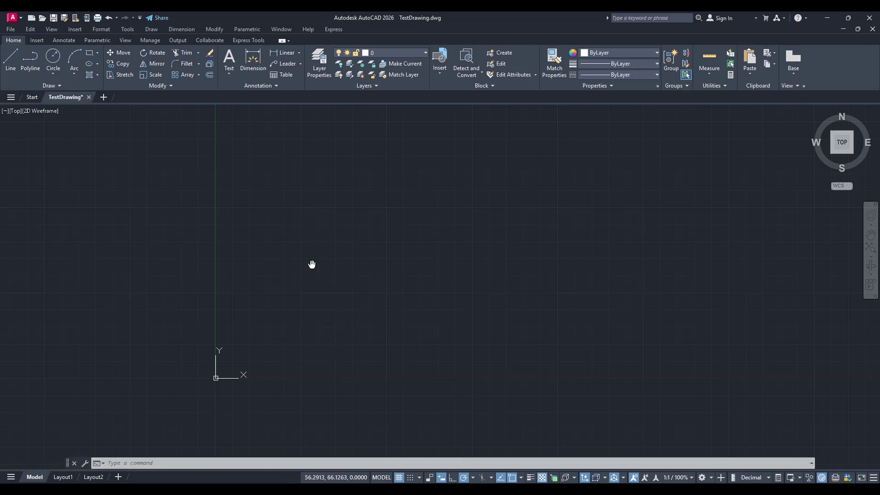
# Step: Start the Multiple Point command from Draw > Point
pyautogui.moveTo(307, 249); pyautogui.dragTo(273, 244, button='middle')
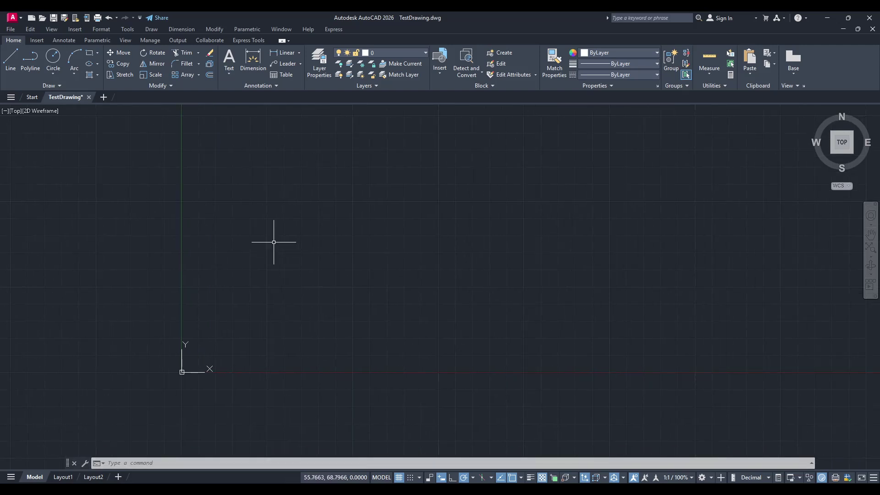
pyautogui.click(151, 30)
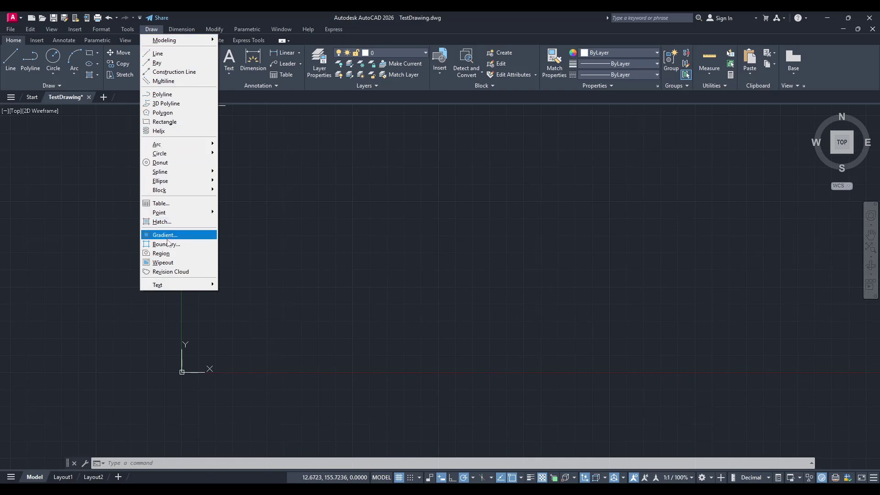
pyautogui.moveTo(169, 213)
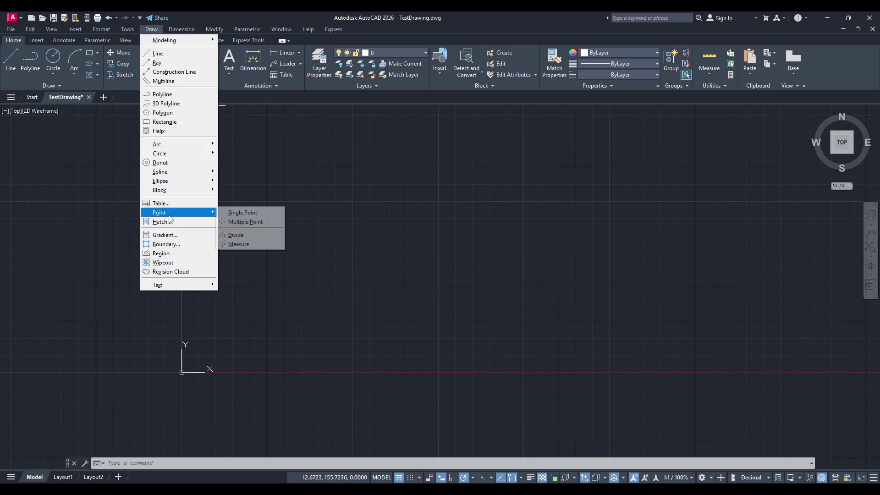
pyautogui.click(243, 223)
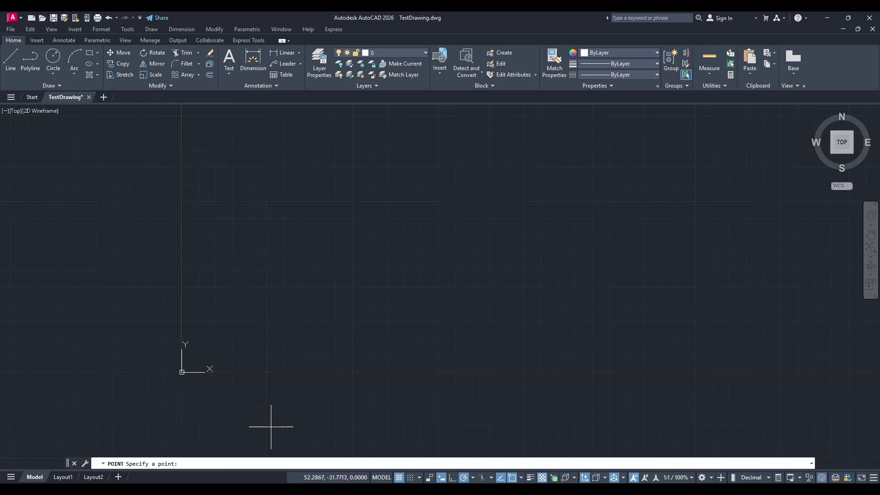
# Step: Paste the copied coordinates as point locations and end the point command
pyautogui.moveTo(274, 371); pyautogui.dragTo(318, 359, button='middle')
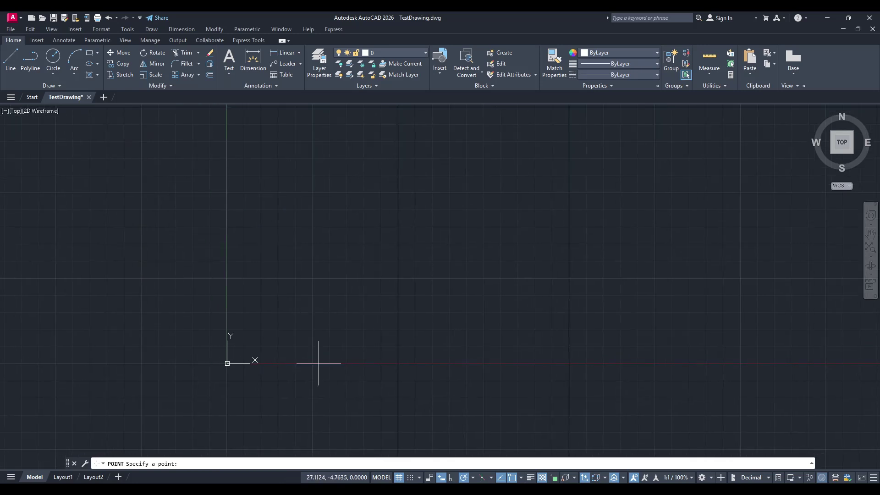
pyautogui.scroll(2, 255, 370)
pyautogui.moveTo(199, 387); pyautogui.dragTo(173, 385, button='middle')
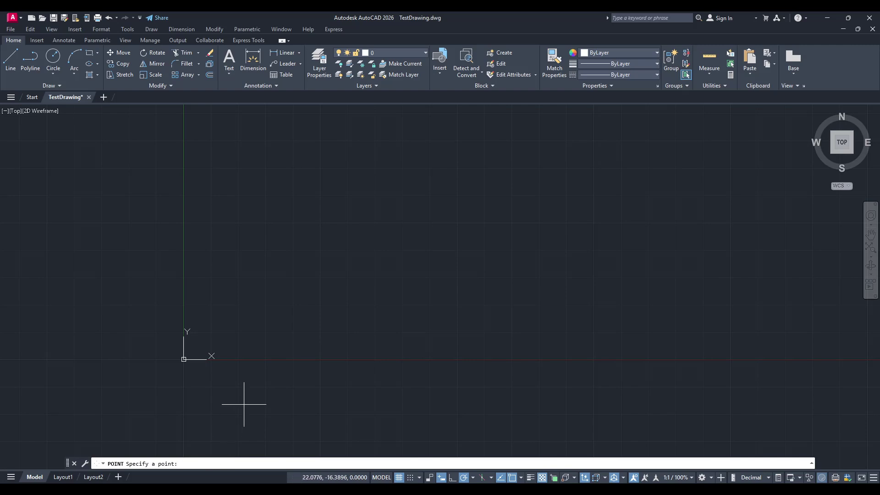
pyautogui.press('Return')
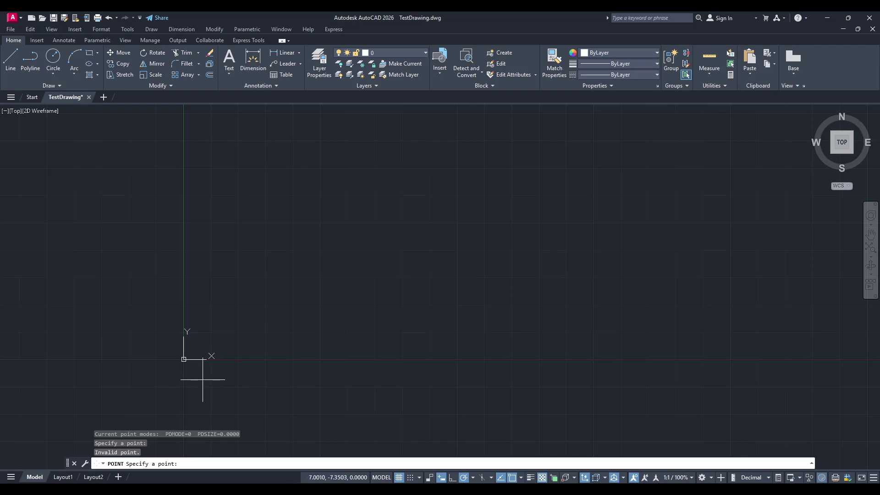
pyautogui.press('Escape')
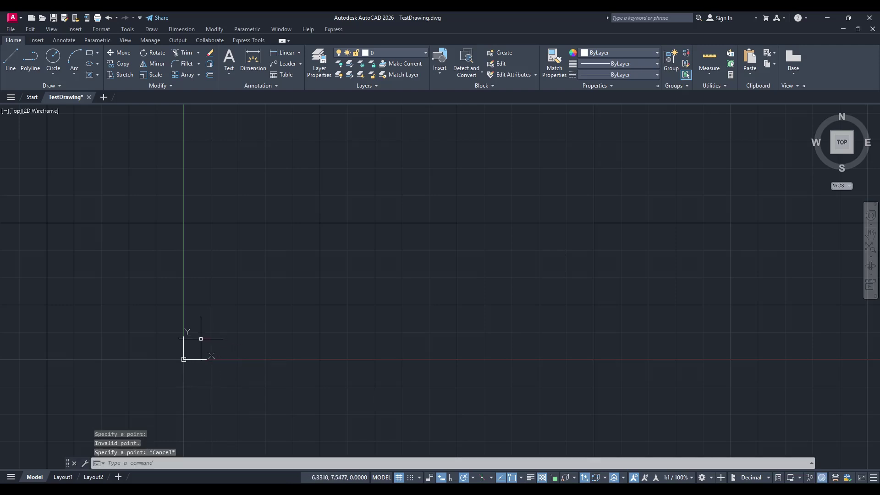
# Step: Zoom out to locate the six imported points and window-select them
pyautogui.middleClick(262, 319)
pyautogui.middleClick(262, 318)
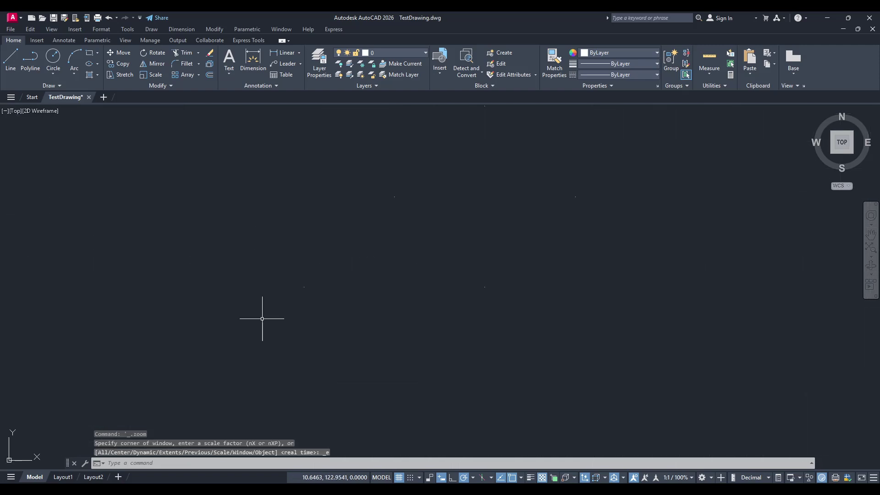
pyautogui.scroll(-3, 370, 314)
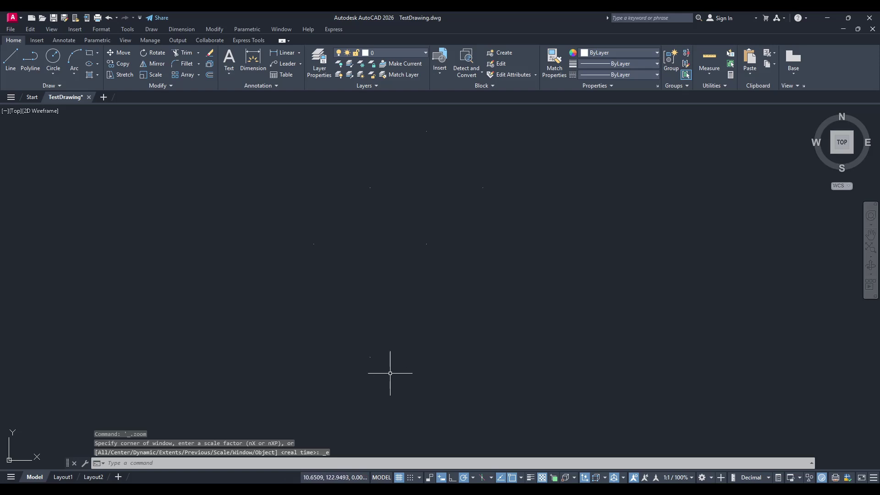
pyautogui.scroll(-3, 392, 373)
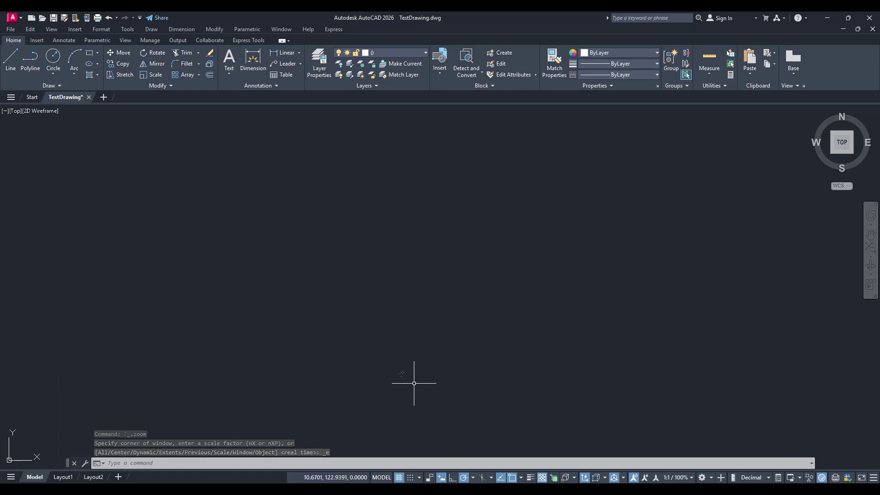
pyautogui.scroll(-5, 413, 384)
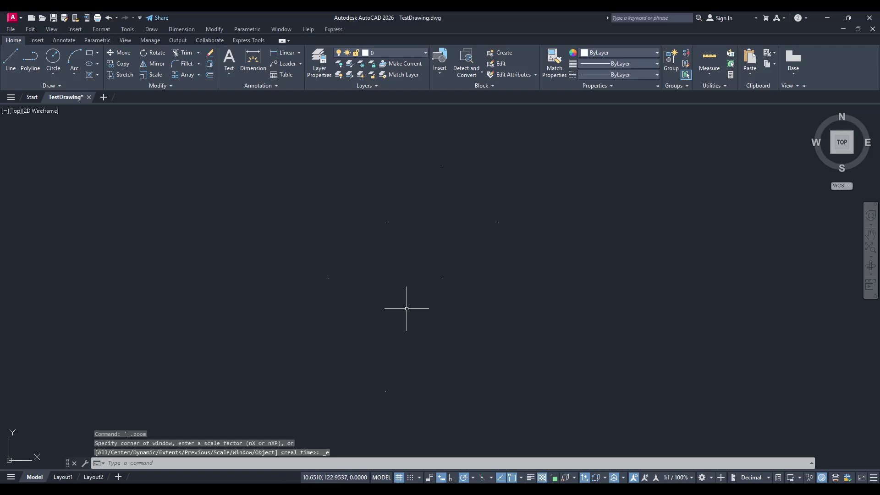
pyautogui.scroll(-2, 408, 304)
pyautogui.click(274, 144)
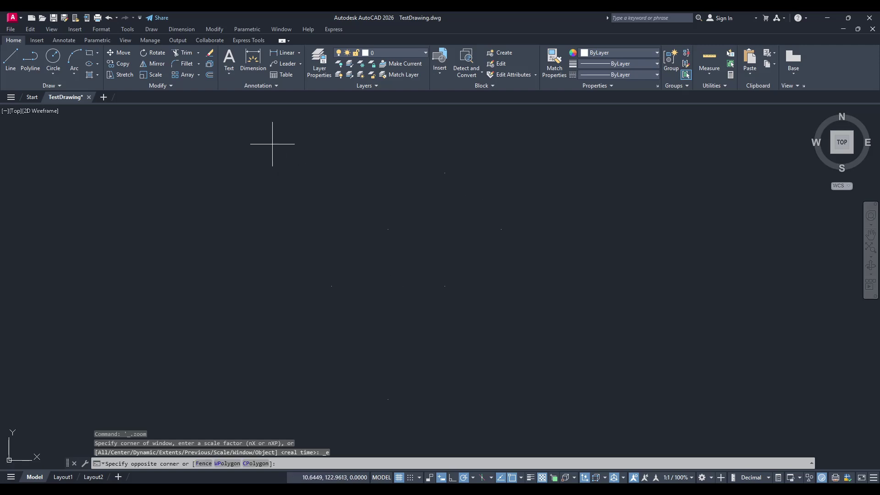
pyautogui.click(582, 434)
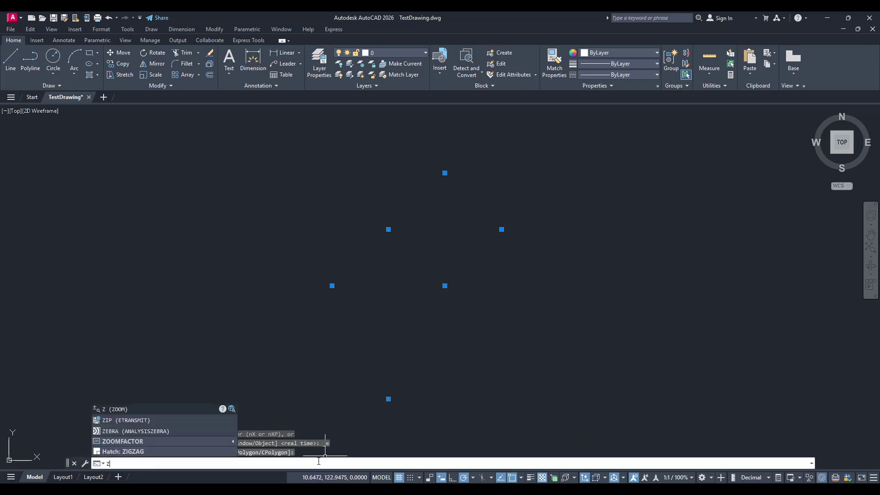
# Step: Zoom to the drawing's extents with Zoom E
pyautogui.press('Return')
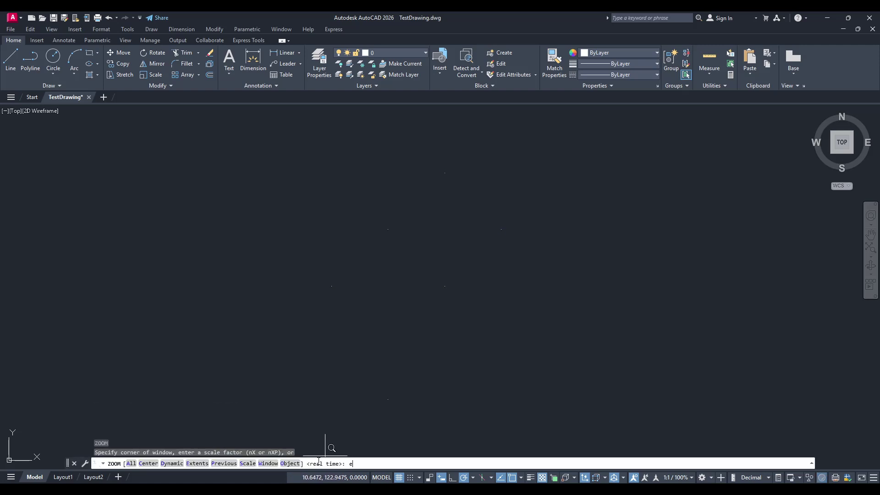
pyautogui.write('e')
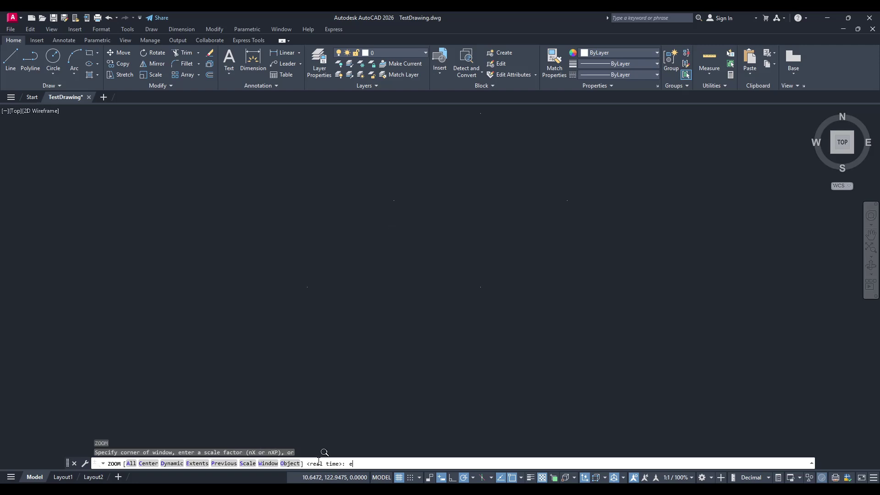
pyautogui.press('Return')
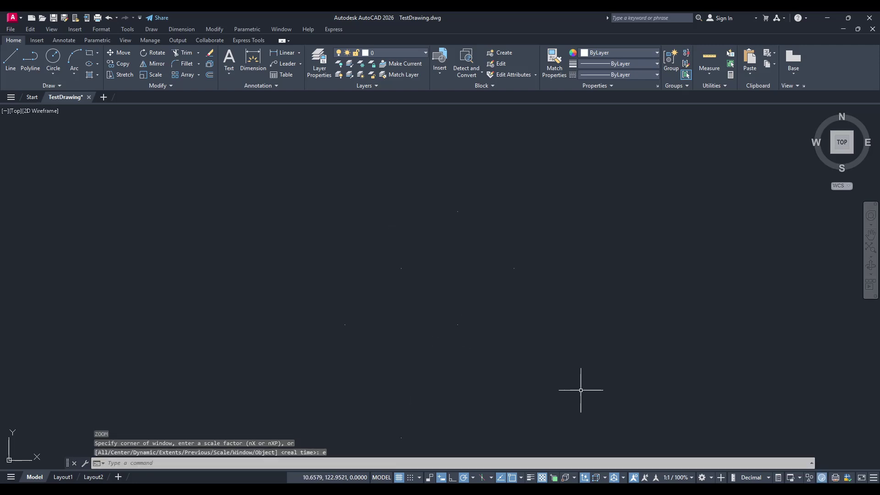
pyautogui.click(574, 449)
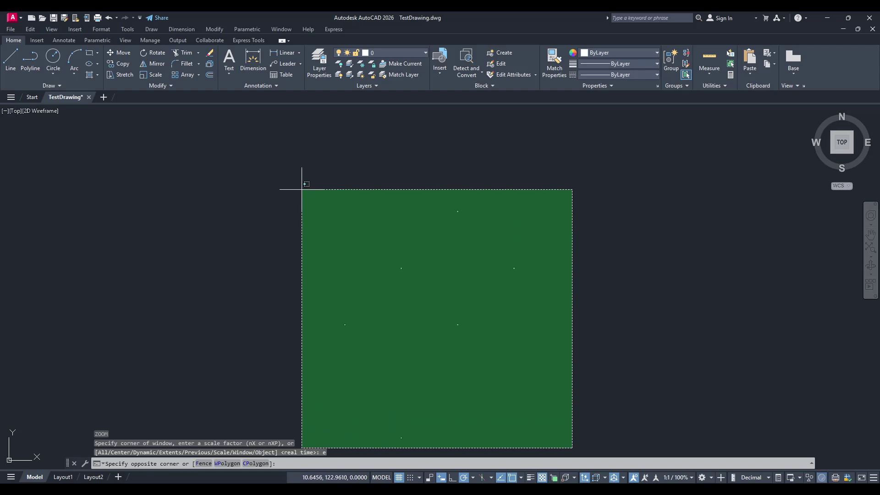
# Step: Window-select all six imported points so their grips appear
pyautogui.click(295, 181)
pyautogui.moveTo(397, 334); pyautogui.dragTo(389, 311, button='middle')
pyautogui.moveTo(390, 346); pyautogui.dragTo(386, 323, button='middle')
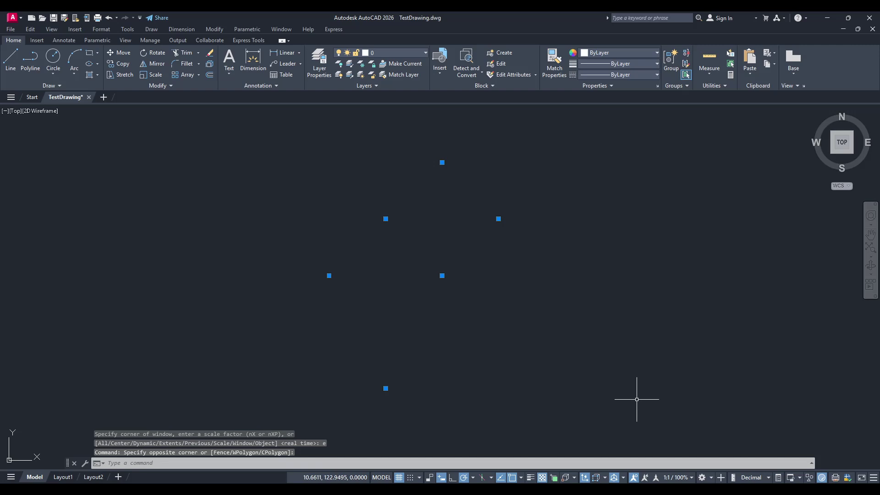
pyautogui.click(615, 408)
pyautogui.click(249, 135)
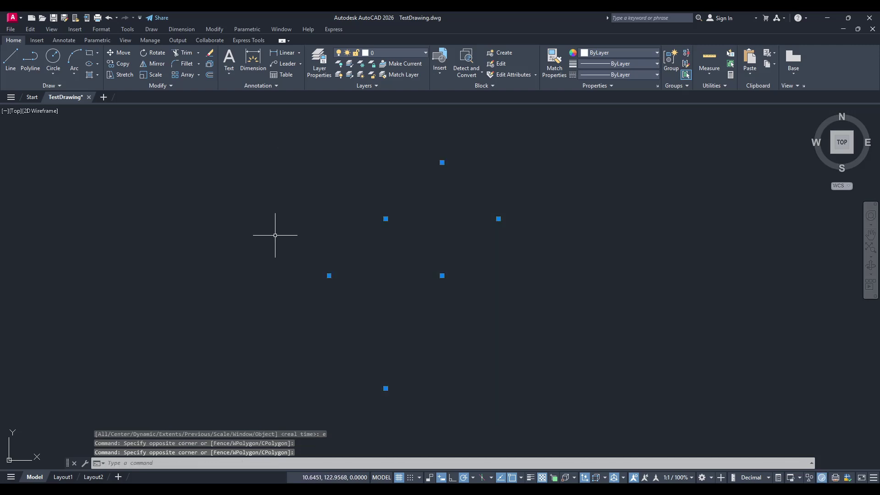
# Step: Set the point style to circle-with-X at 5% relative size via PTYPE
pyautogui.write('ptype')
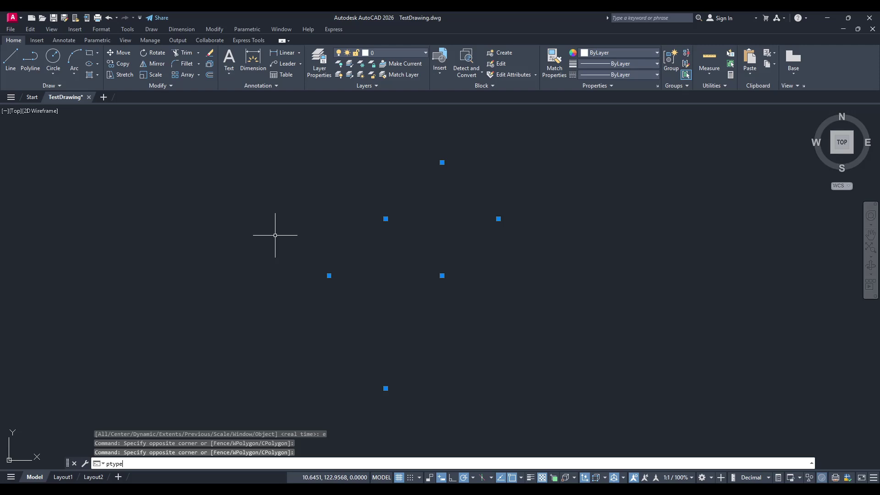
pyautogui.press('Return')
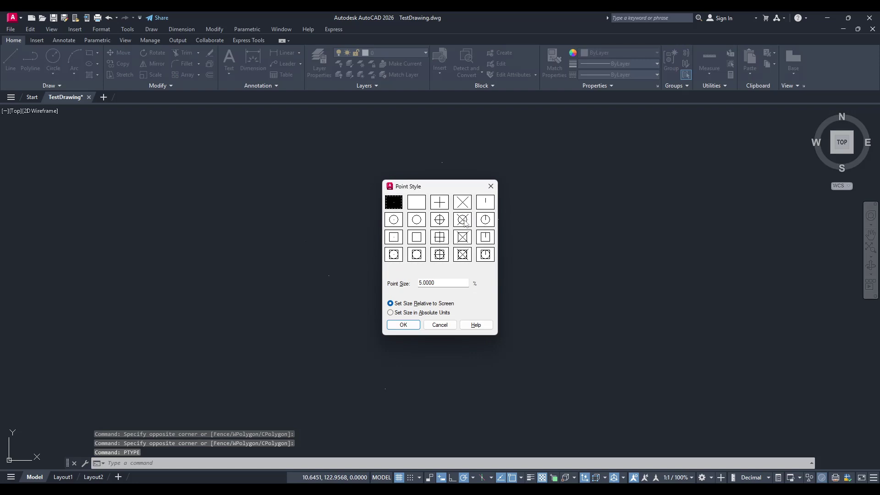
pyautogui.click(440, 221)
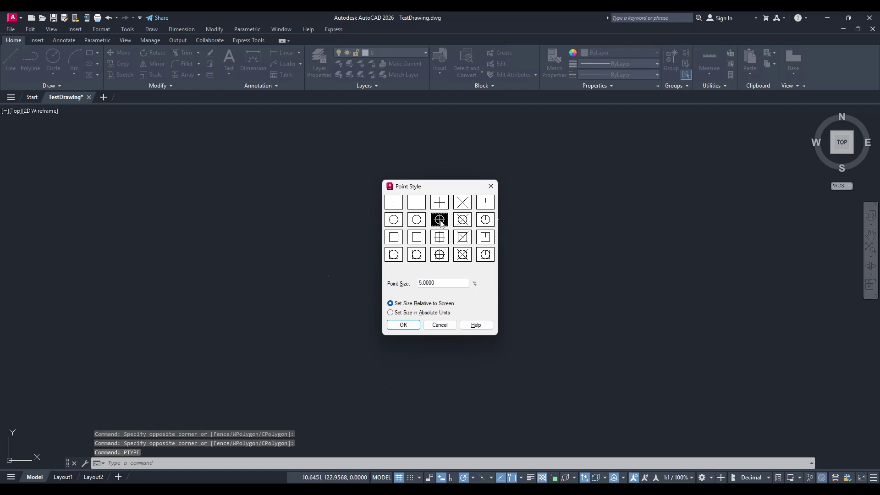
pyautogui.click(464, 221)
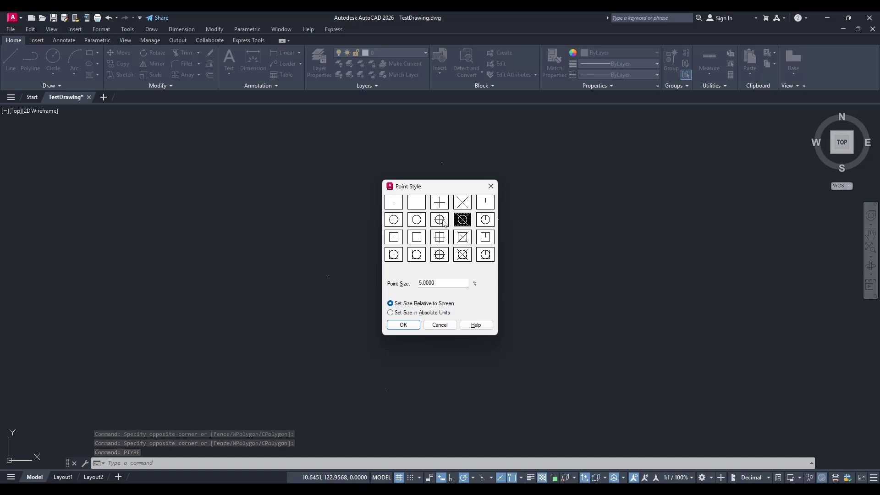
pyautogui.click(443, 222)
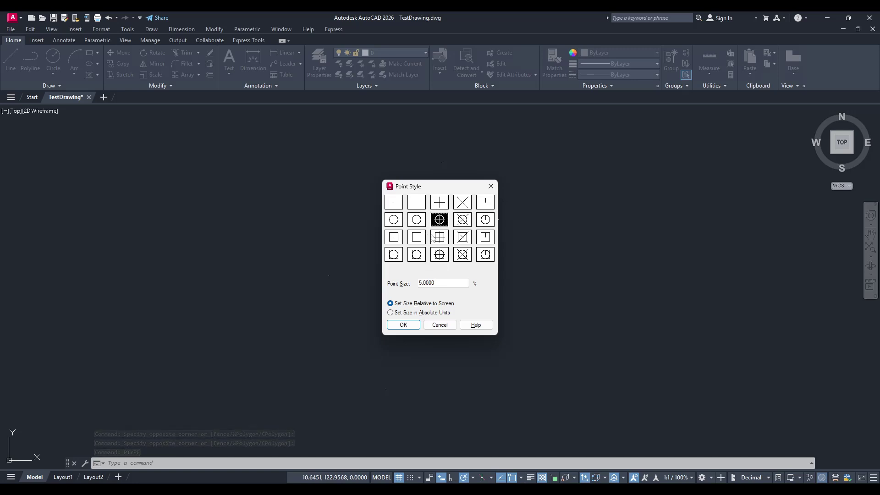
pyautogui.click(462, 222)
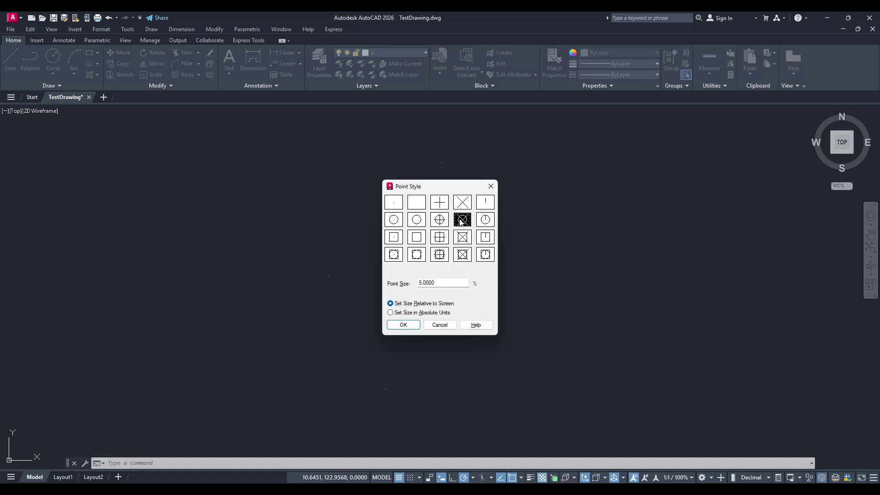
pyautogui.click(403, 325)
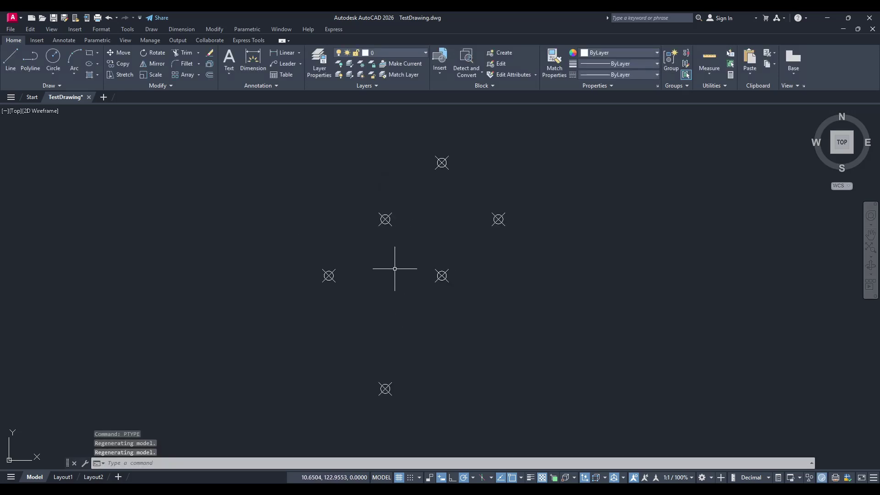
# Step: Frame the six circled-X points and start the LINE command with L
pyautogui.scroll(2, 398, 270)
pyautogui.scroll(-2, 401, 277)
pyautogui.moveTo(387, 296); pyautogui.dragTo(386, 274, button='middle')
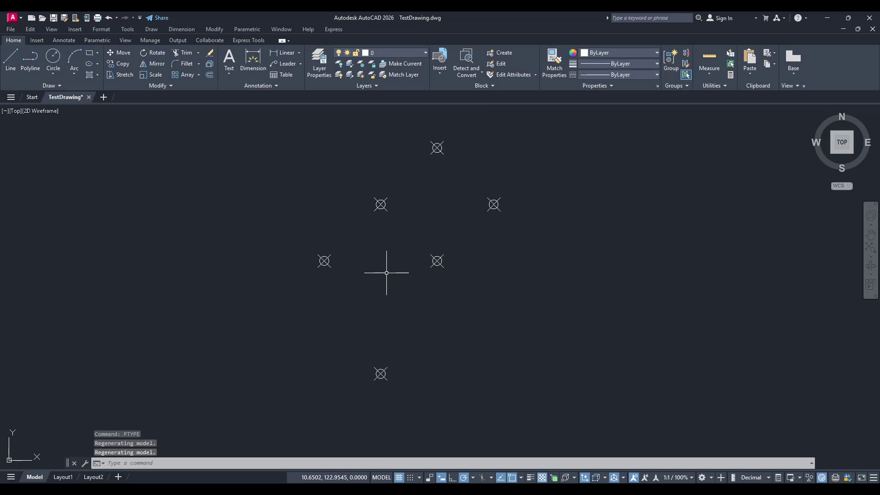
pyautogui.write('l')
pyautogui.press('Return')
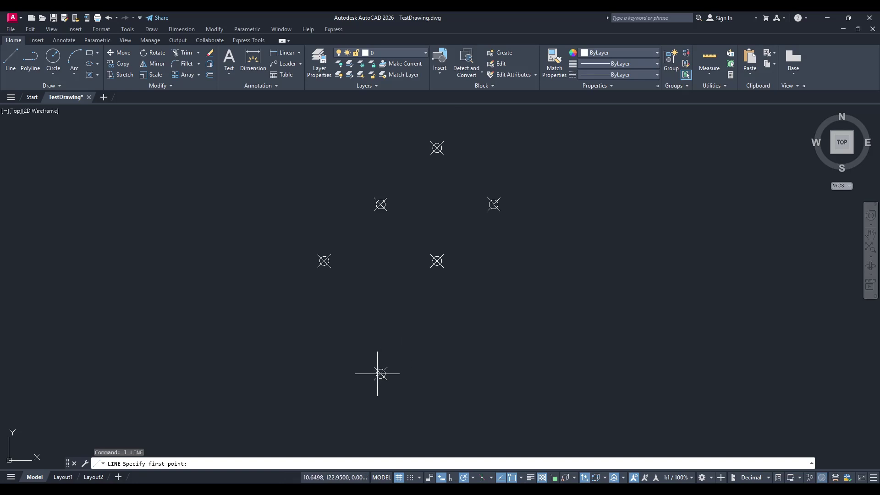
# Step: Check the object snap modes and start the line at the lowest point's centre
pyautogui.scroll(6, 378, 374)
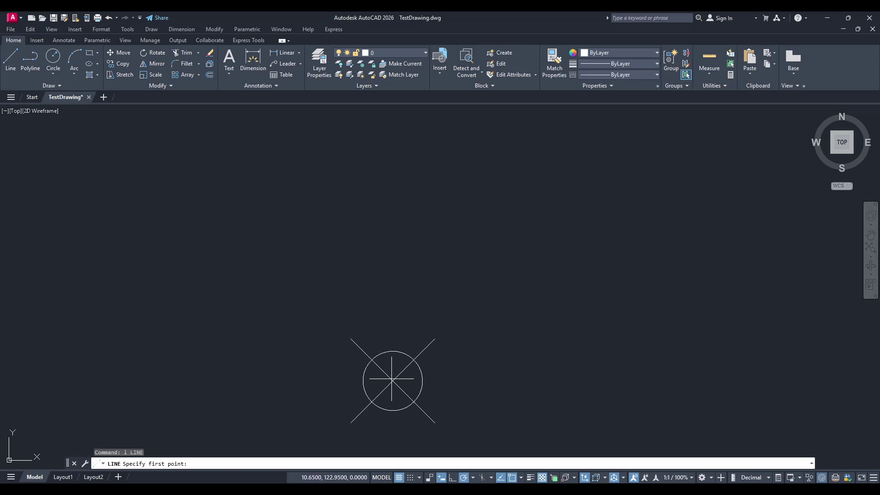
pyautogui.scroll(-5, 395, 374)
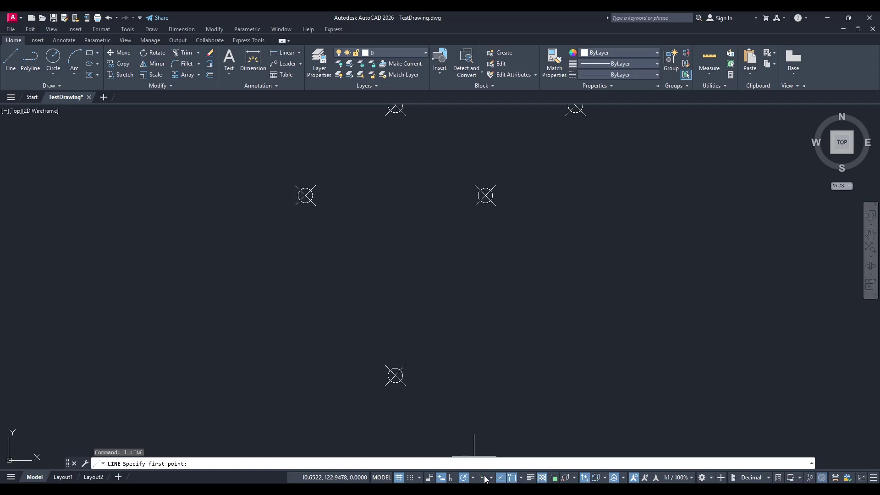
pyautogui.click(521, 478)
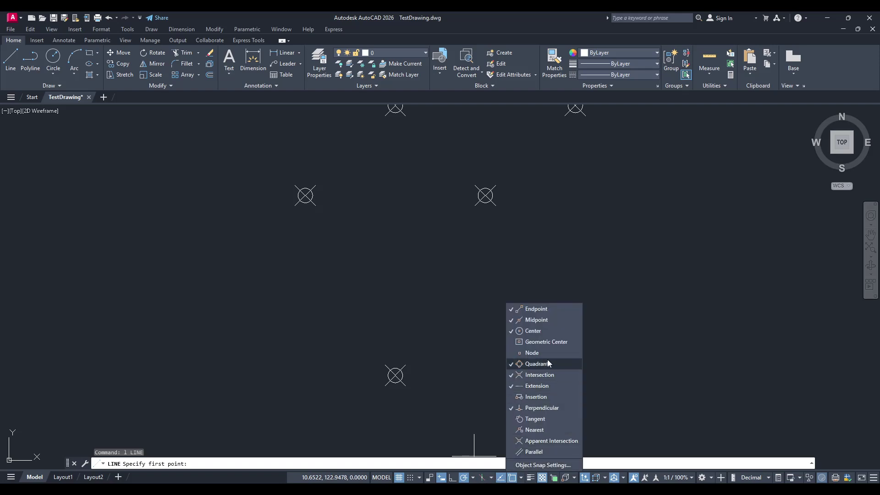
pyautogui.click(396, 364)
pyautogui.click(395, 376)
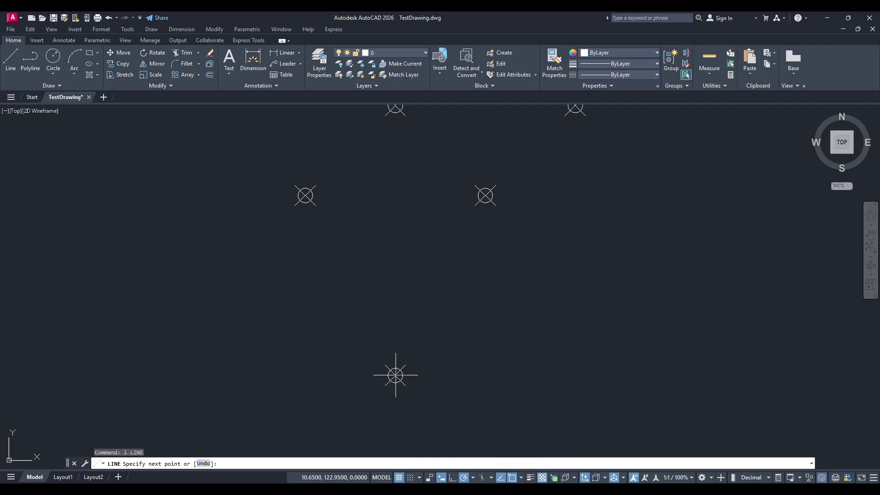
# Step: Draw lines through the middle-right, rightmost, top, upper-left and far-left points, closing at the bottom point
pyautogui.click(485, 196)
pyautogui.moveTo(481, 196); pyautogui.dragTo(468, 335, button='middle')
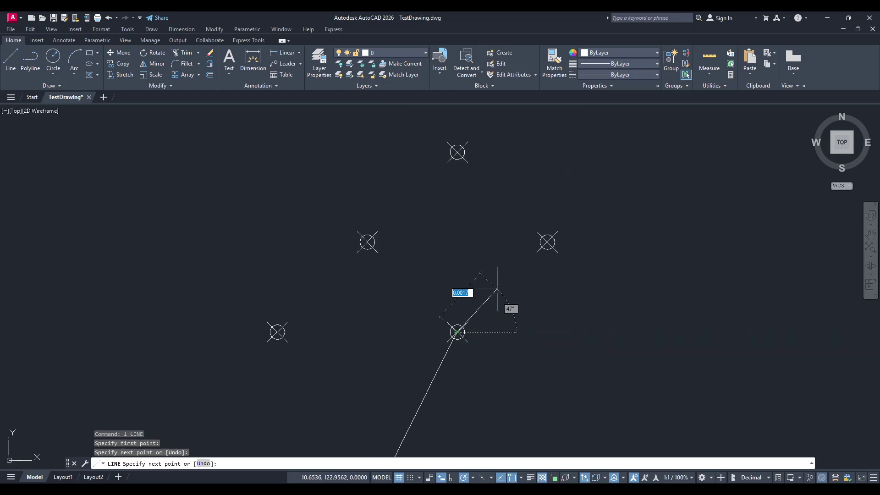
pyautogui.click(547, 242)
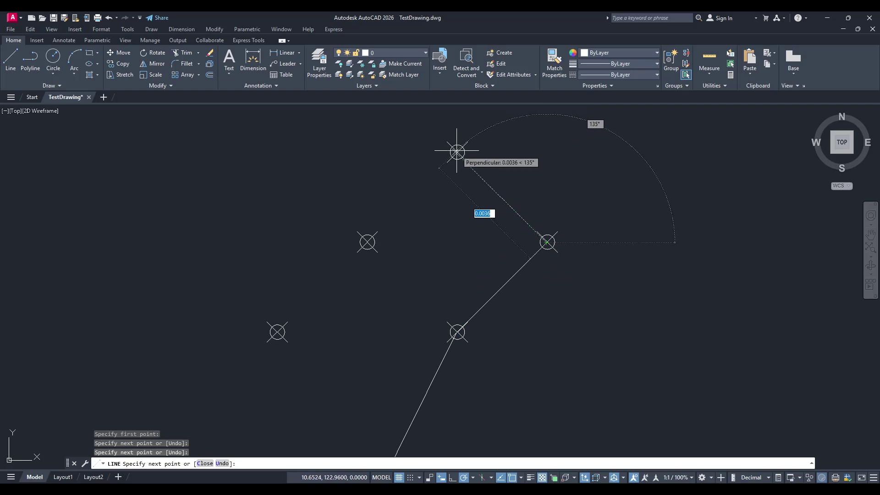
pyautogui.click(457, 151)
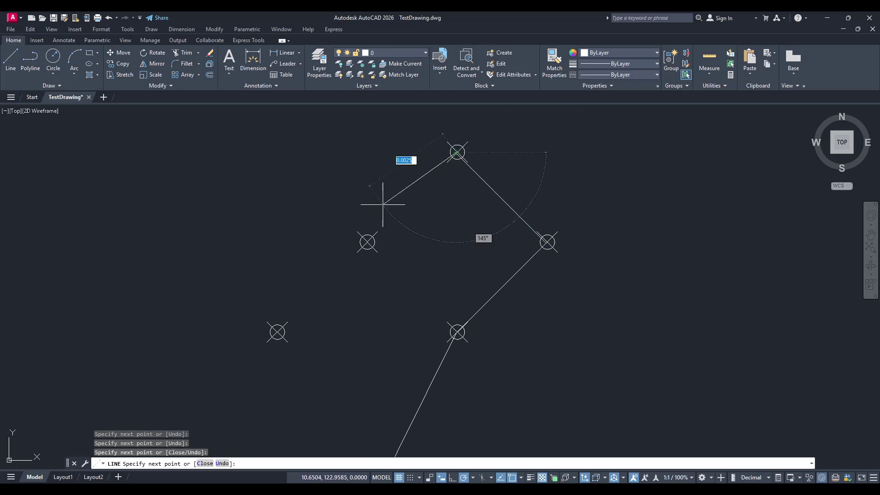
pyautogui.click(366, 241)
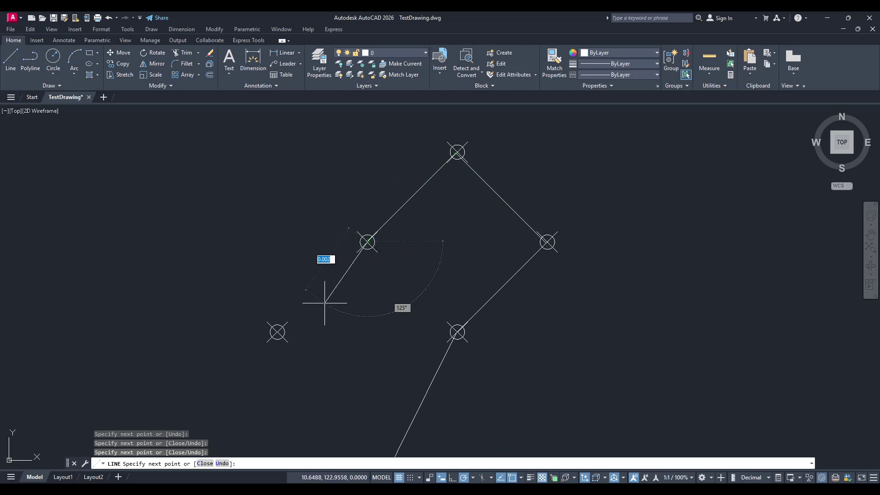
pyautogui.click(278, 333)
pyautogui.moveTo(299, 363); pyautogui.dragTo(289, 189, button='middle')
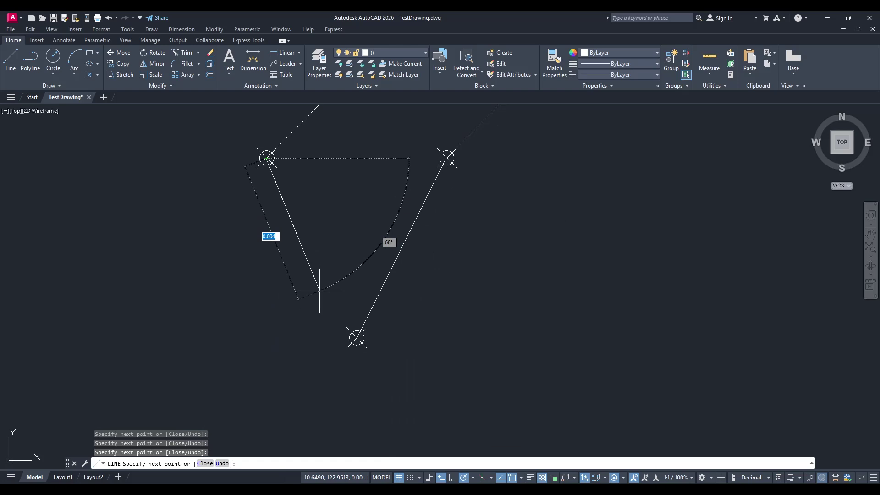
pyautogui.click(357, 338)
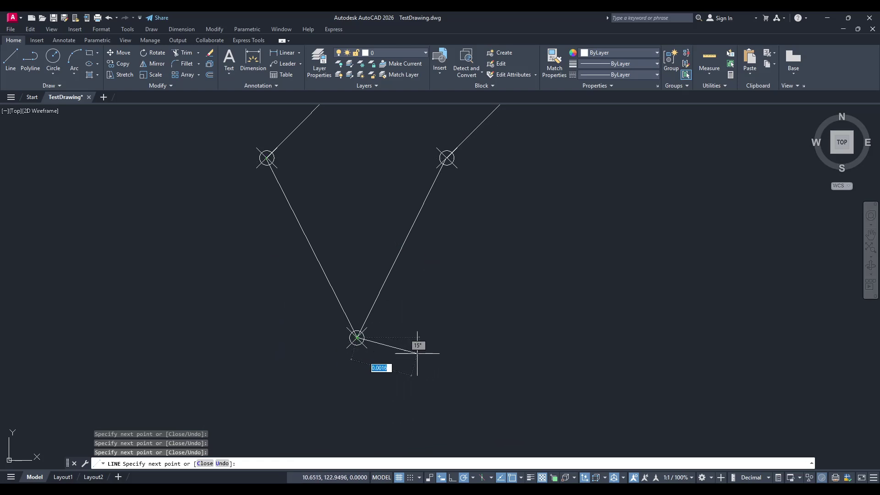
pyautogui.press('Escape')
pyautogui.scroll(-4, 439, 348)
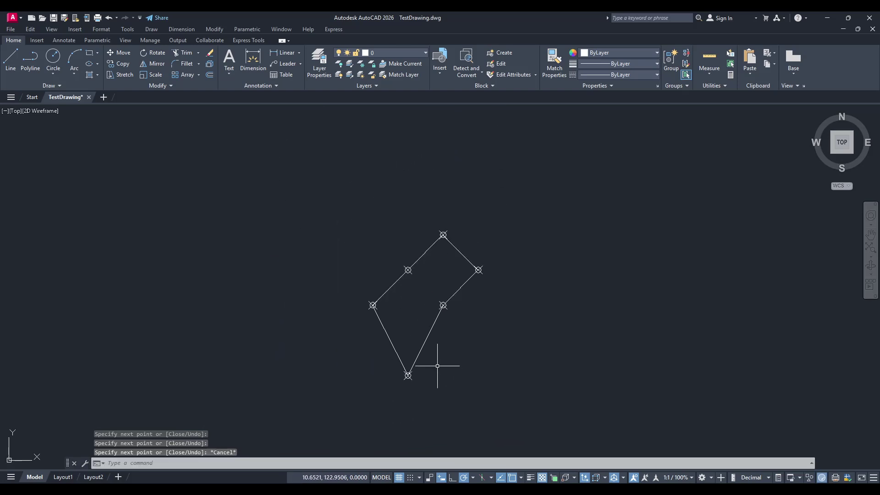